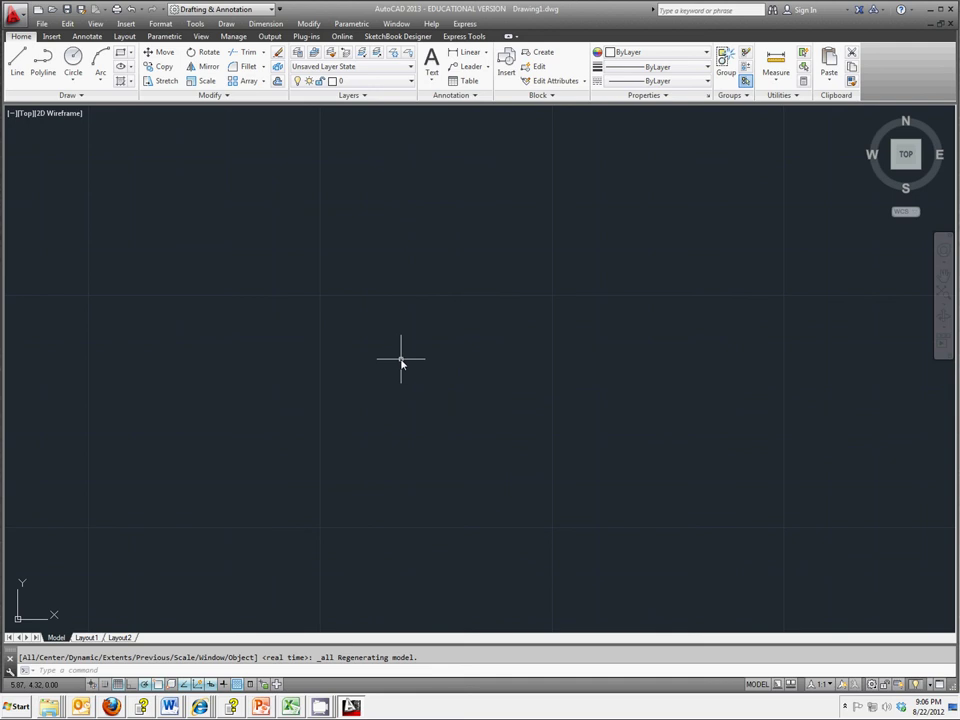
# - Check the drawing units settings and accept them as they are
pyautogui.click(159, 23)
pyautogui.click(233, 228)
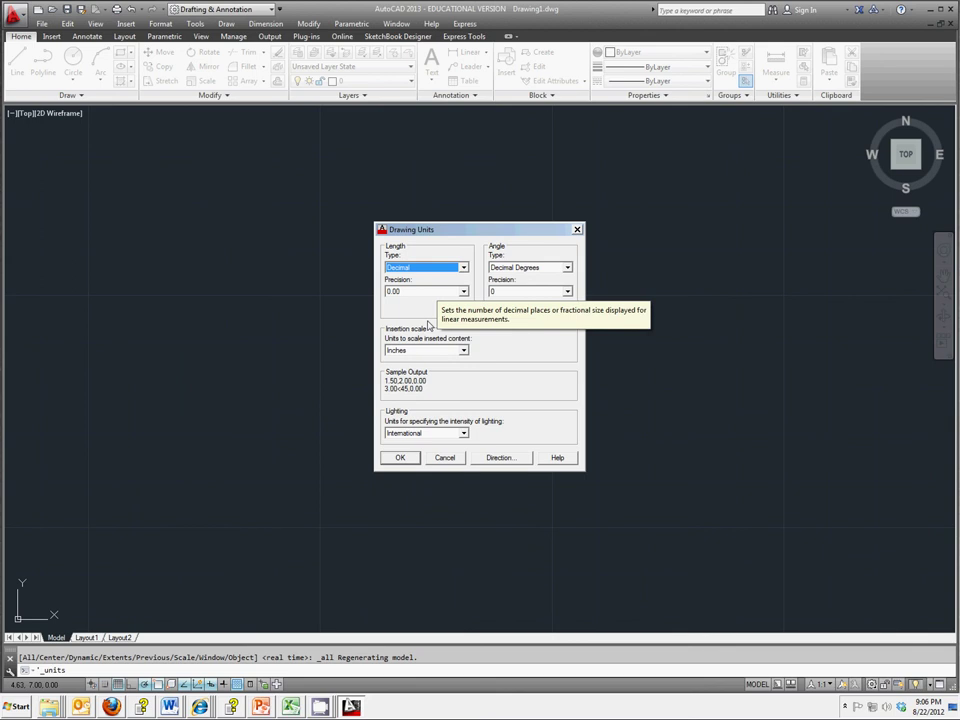
pyautogui.click(400, 457)
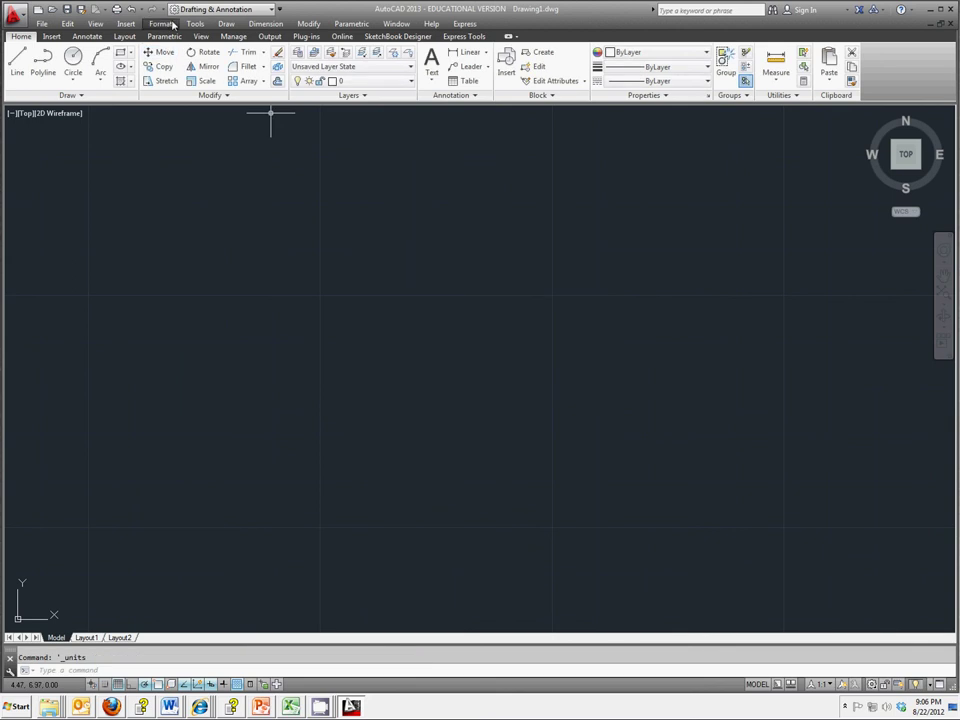
# - Accept drawing limits from 0.00,0.00 to 12.00,9.00 and zoom to show the whole drawing area
pyautogui.click(161, 24)
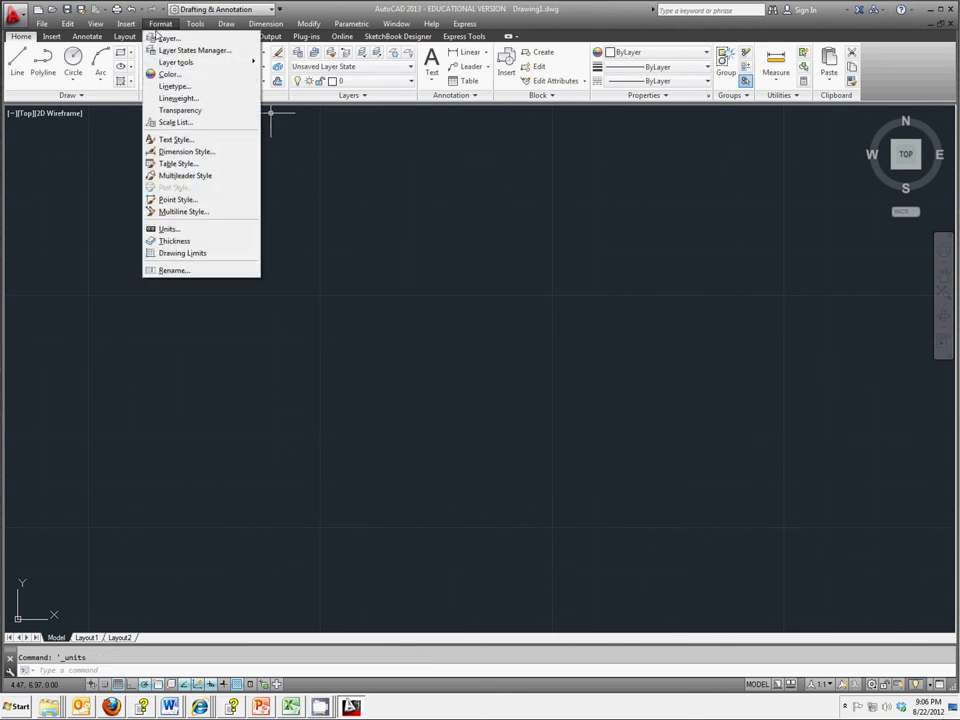
pyautogui.click(214, 255)
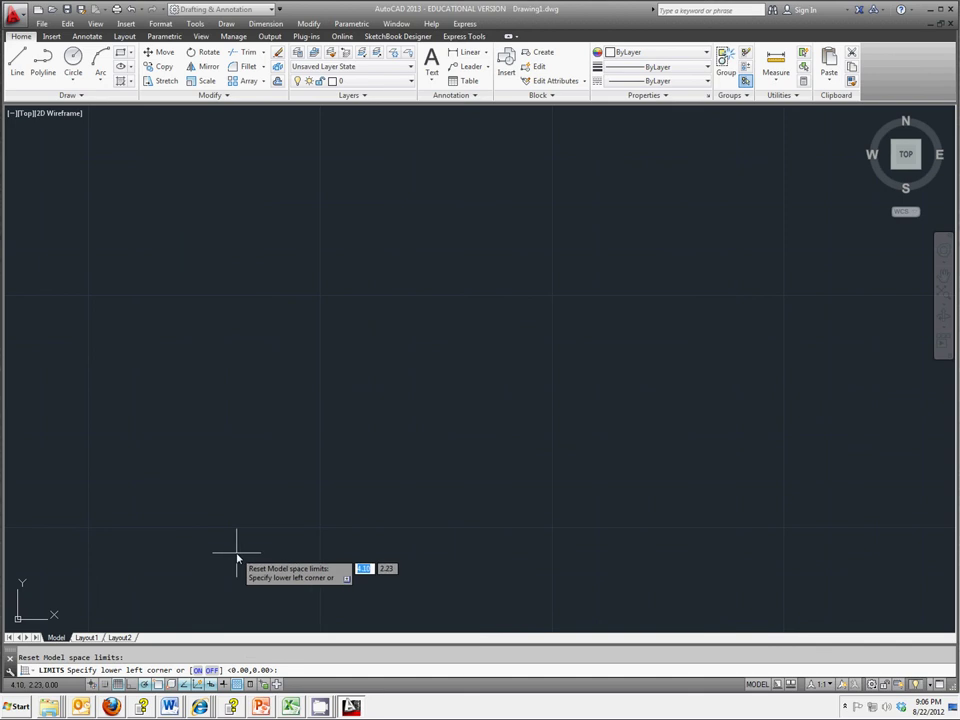
pyautogui.press('Return')
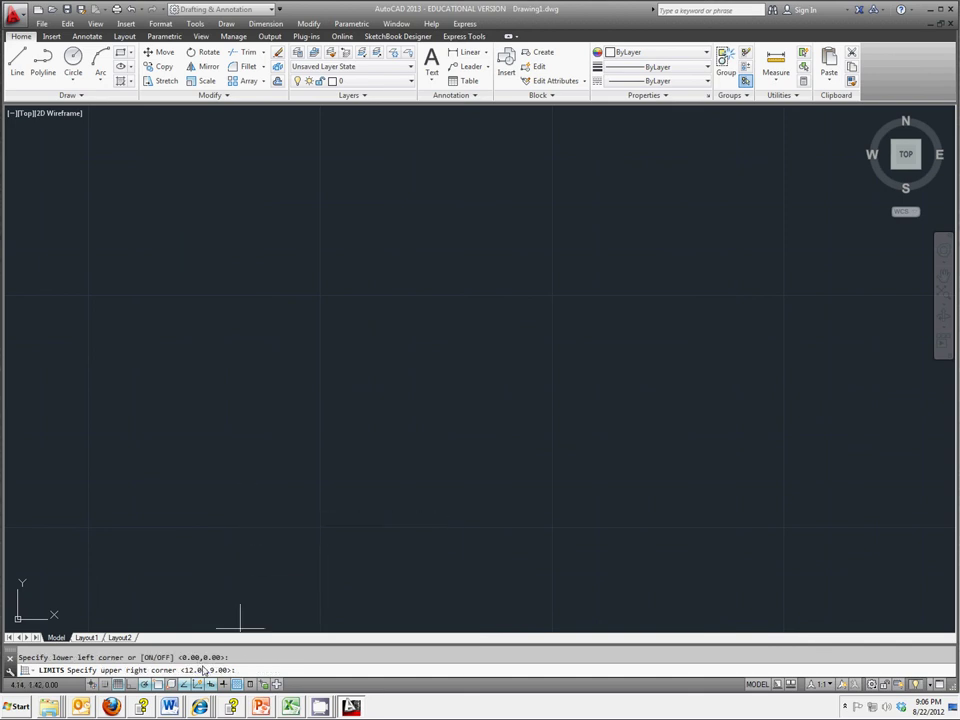
pyautogui.press('Return')
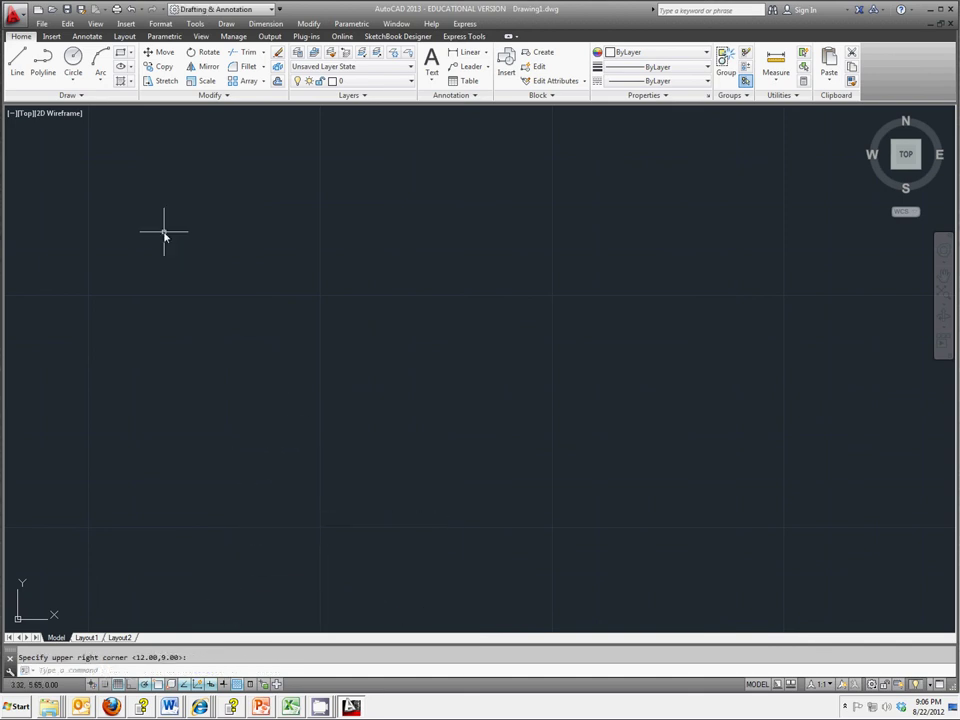
pyautogui.click(97, 24)
pyautogui.moveTo(118, 80)
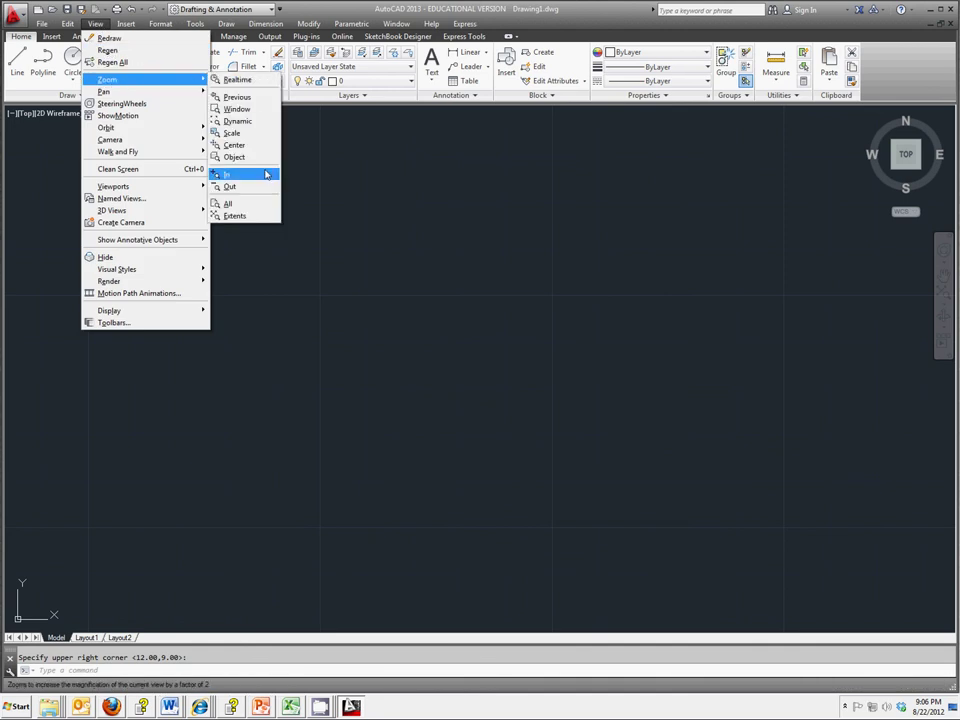
pyautogui.click(262, 205)
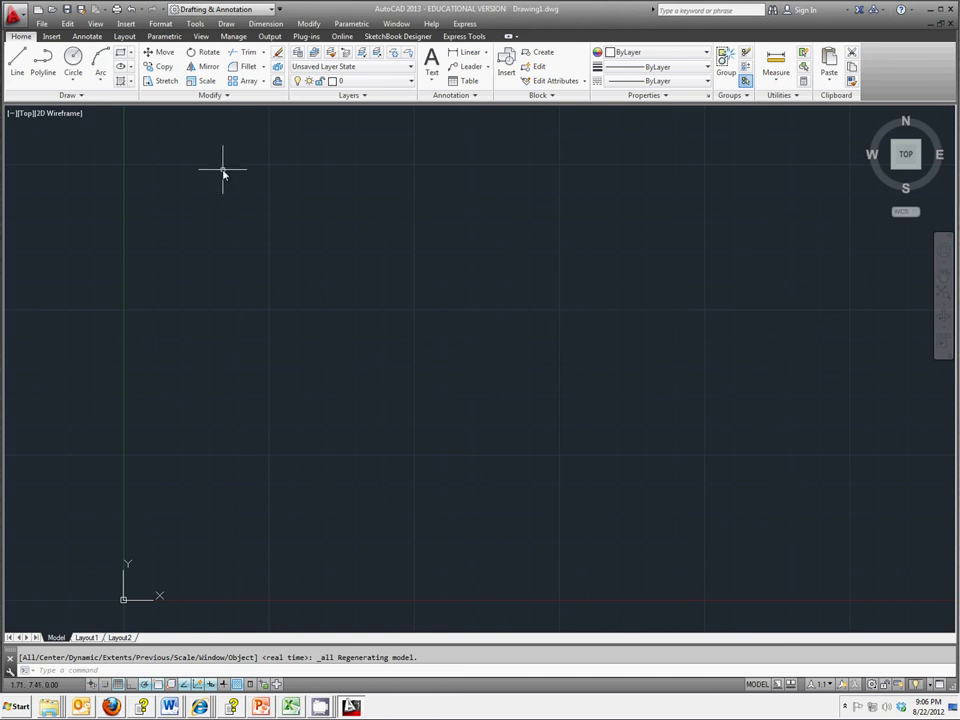
# - Draw a freehand diagonal line rising to the right across the middle of the drawing area, and undo it
pyautogui.click(17, 60)
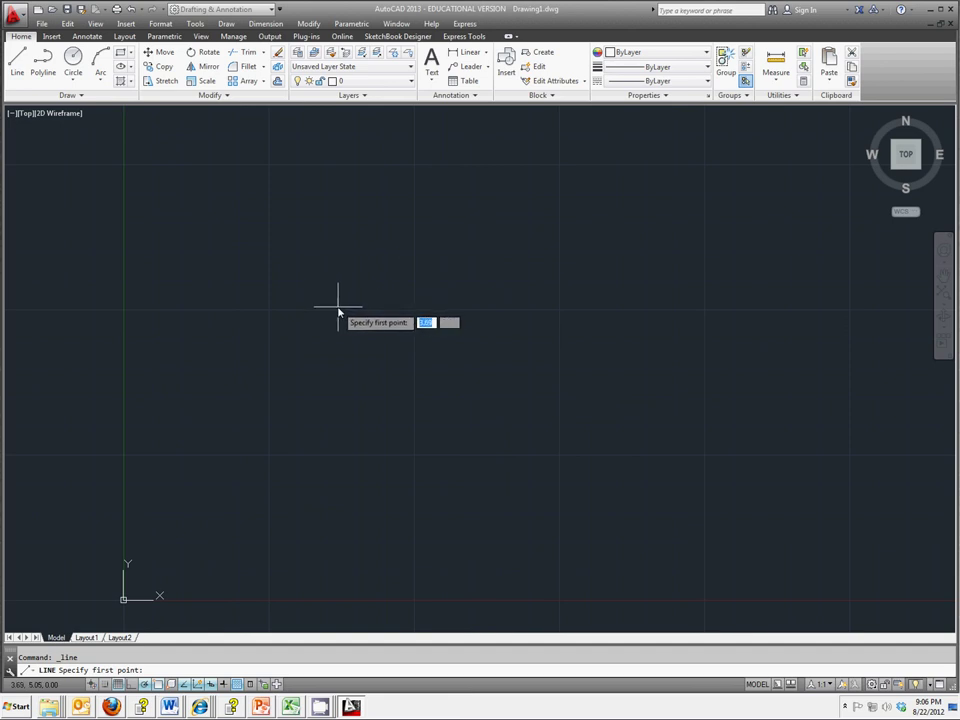
pyautogui.click(294, 381)
pyautogui.click(480, 240)
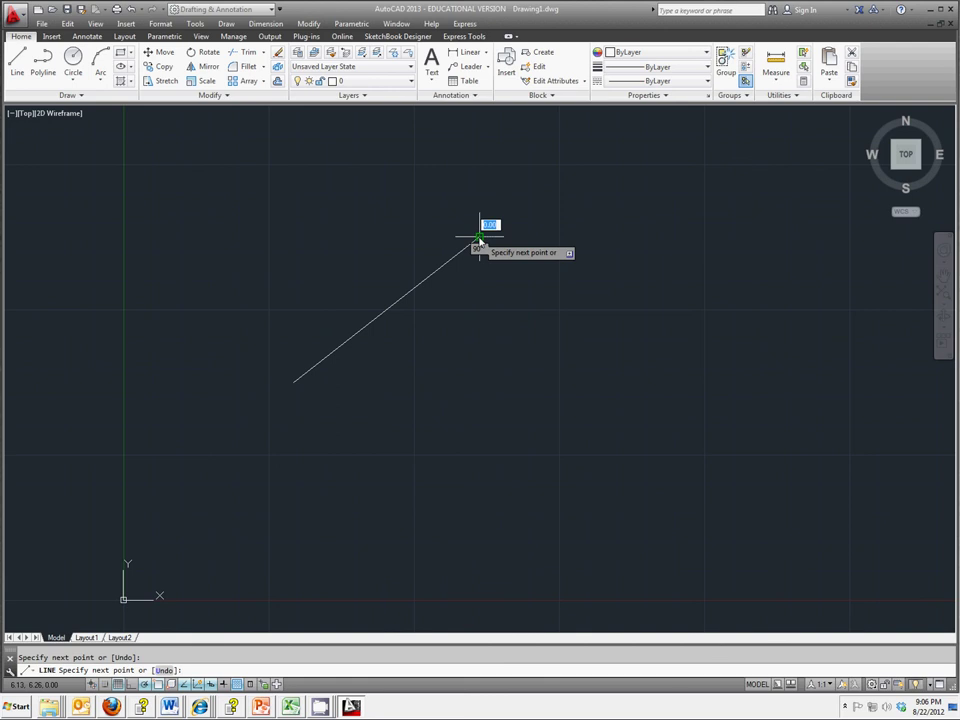
pyautogui.press('Escape')
pyautogui.hotkey('ctrl', 'z')
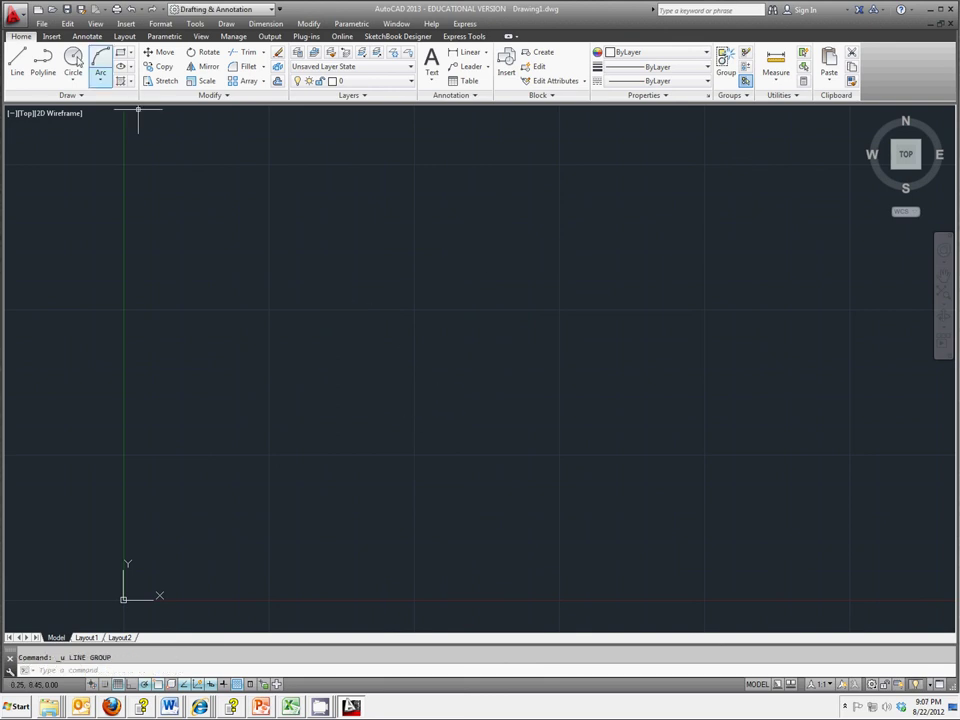
# - Start a line at absolute coordinates 2,2 and draw its first segment to absolute point 2,3
pyautogui.click(18, 62)
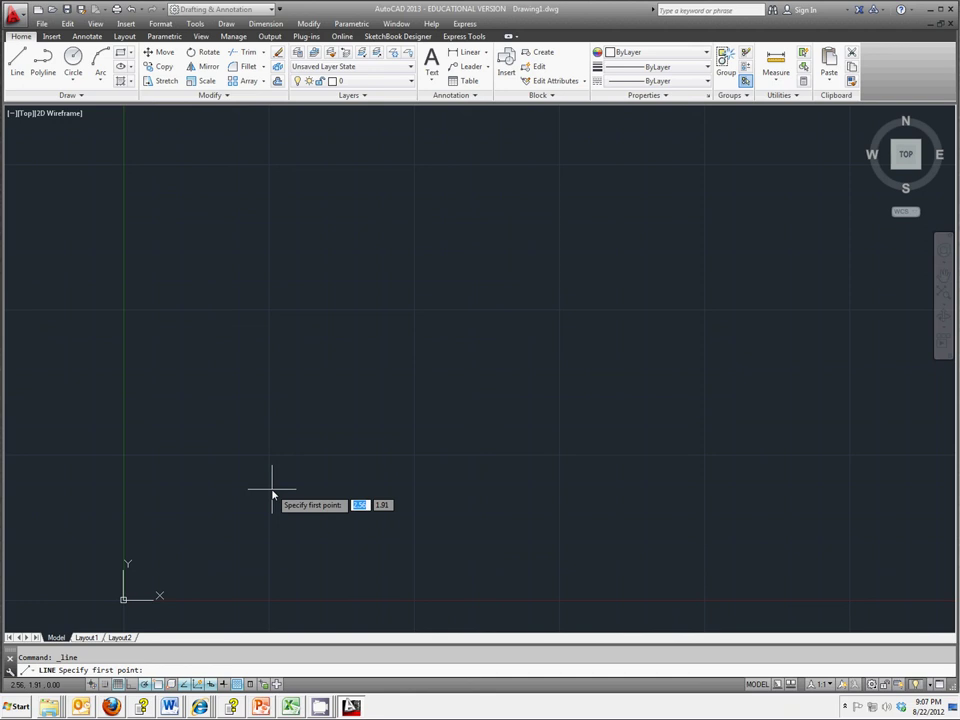
pyautogui.write('2,2')
pyautogui.press('Return')
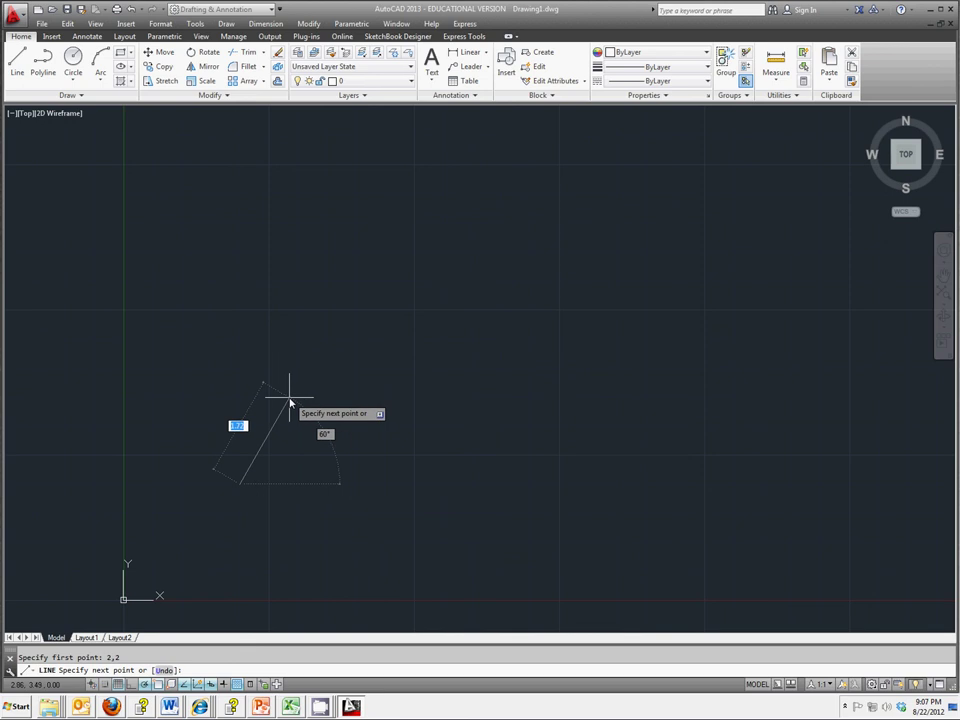
pyautogui.write('2,3')
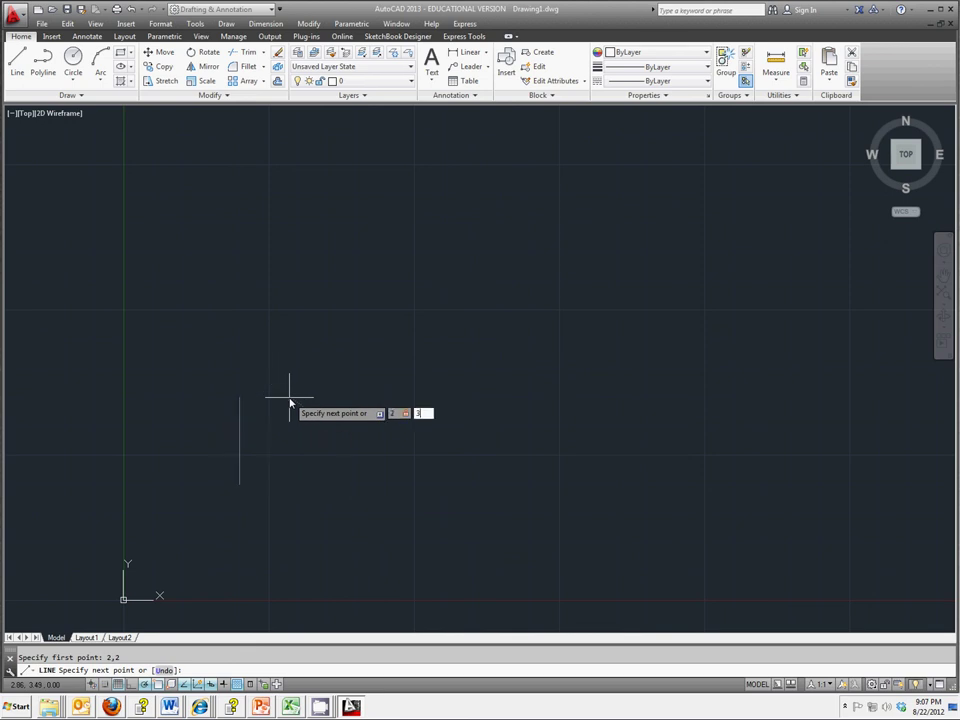
pyautogui.press('Tab')
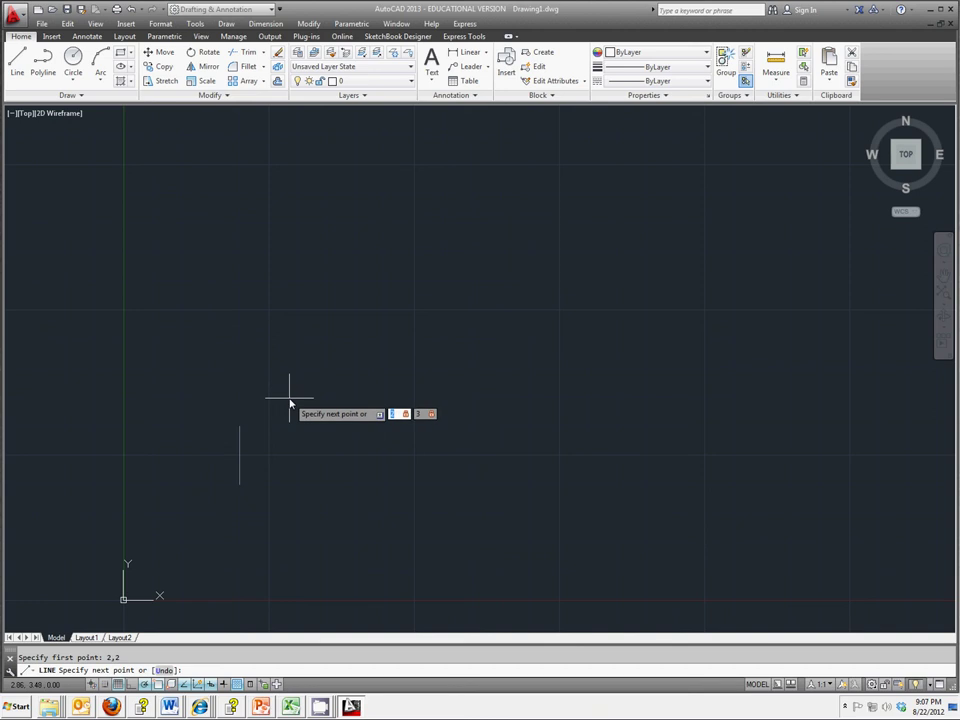
pyautogui.press('Return')
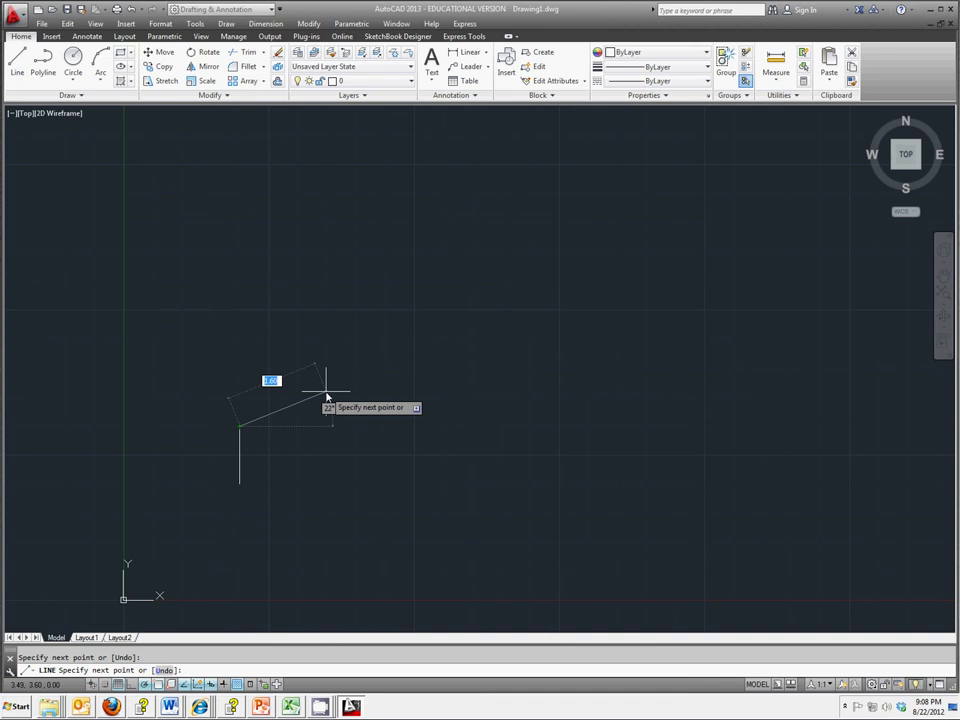
pyautogui.click(239, 427)
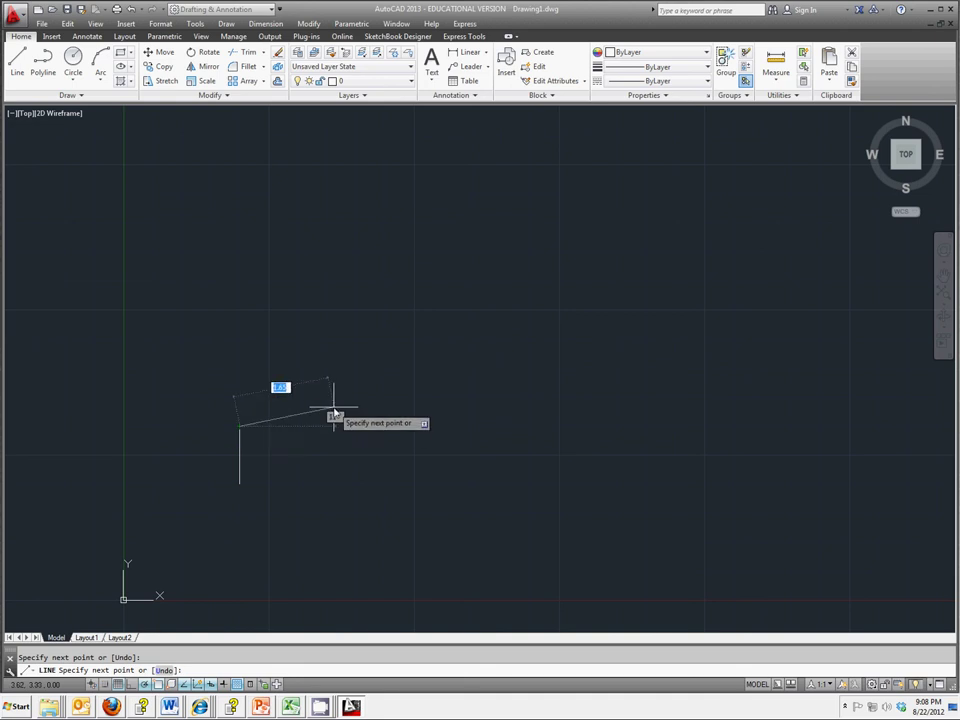
# - Continue the line with a diagonal segment to the relative coordinates @1,1
pyautogui.write('@')
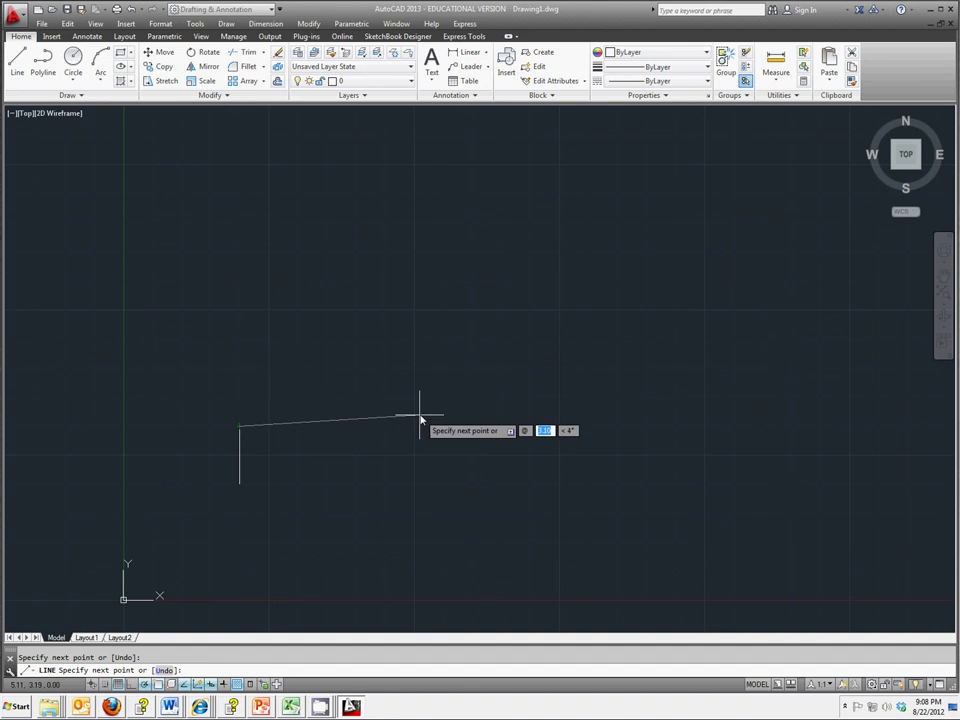
pyautogui.write('1')
pyautogui.press('Tab')
pyautogui.write('1')
pyautogui.press('Return')
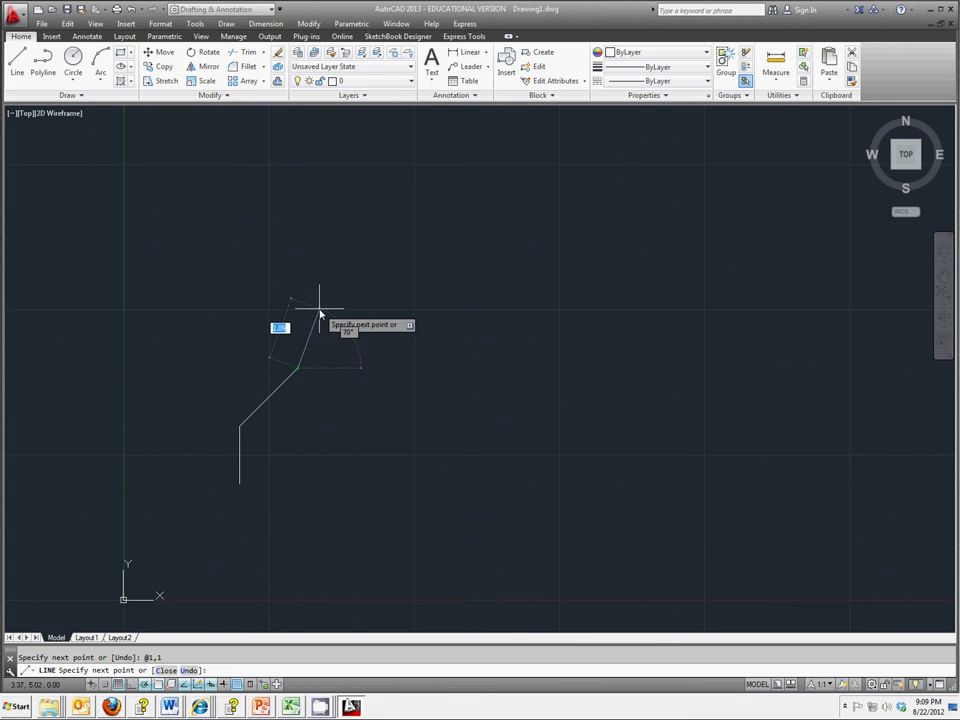
# - Continue the line with a vertical segment using relative polar coordinates, 3 units long at 90 degrees
pyautogui.press('F8')
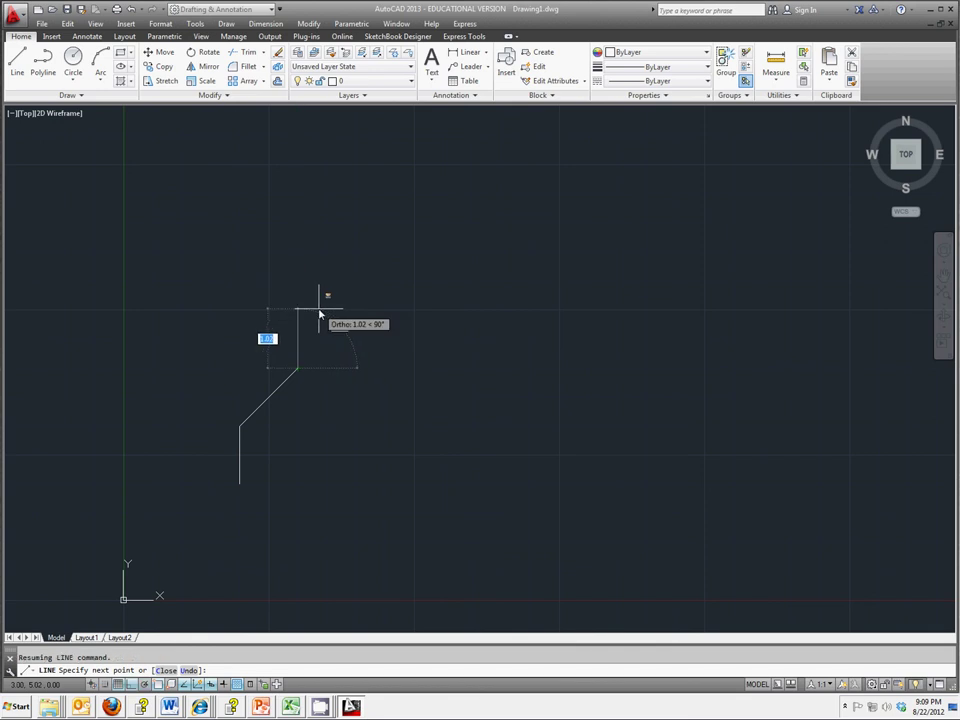
pyautogui.press('F8')
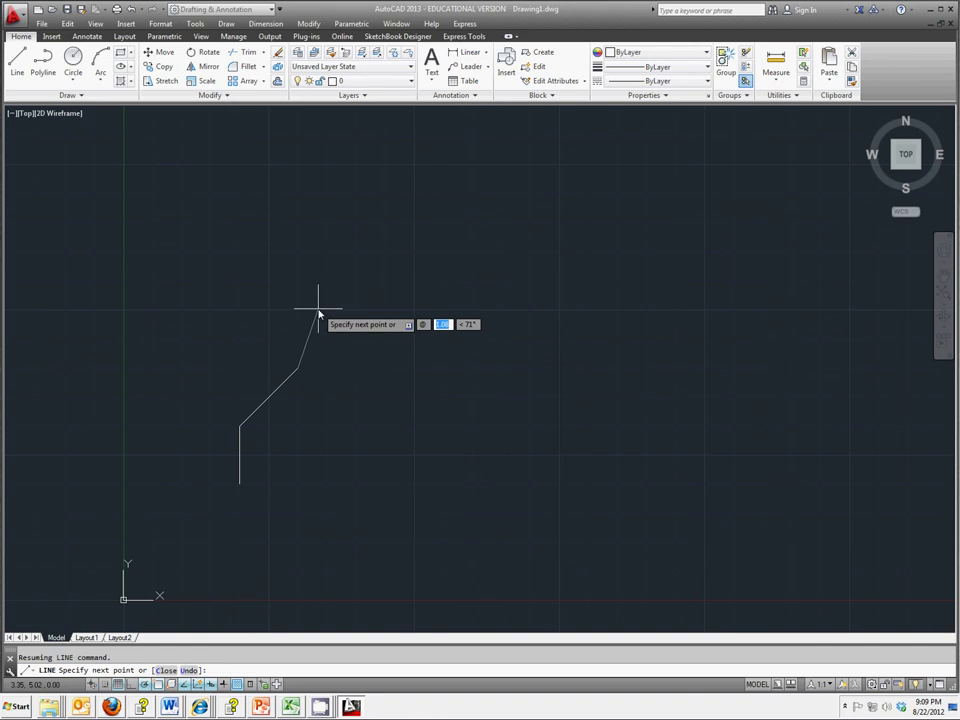
pyautogui.write('3')
pyautogui.press('Tab')
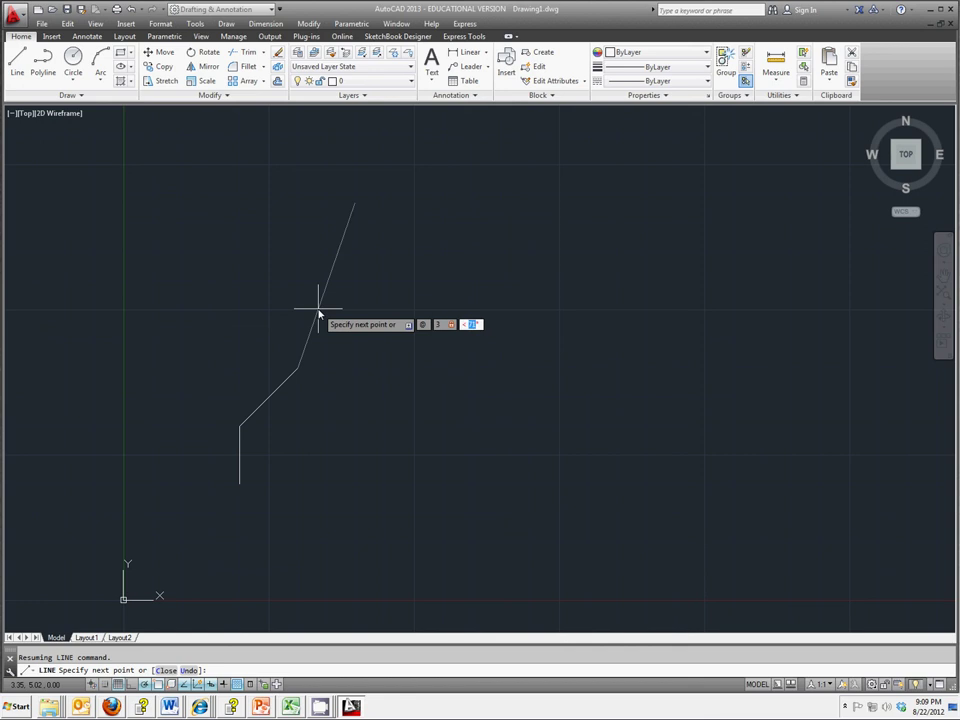
pyautogui.write('90')
pyautogui.press('Return')
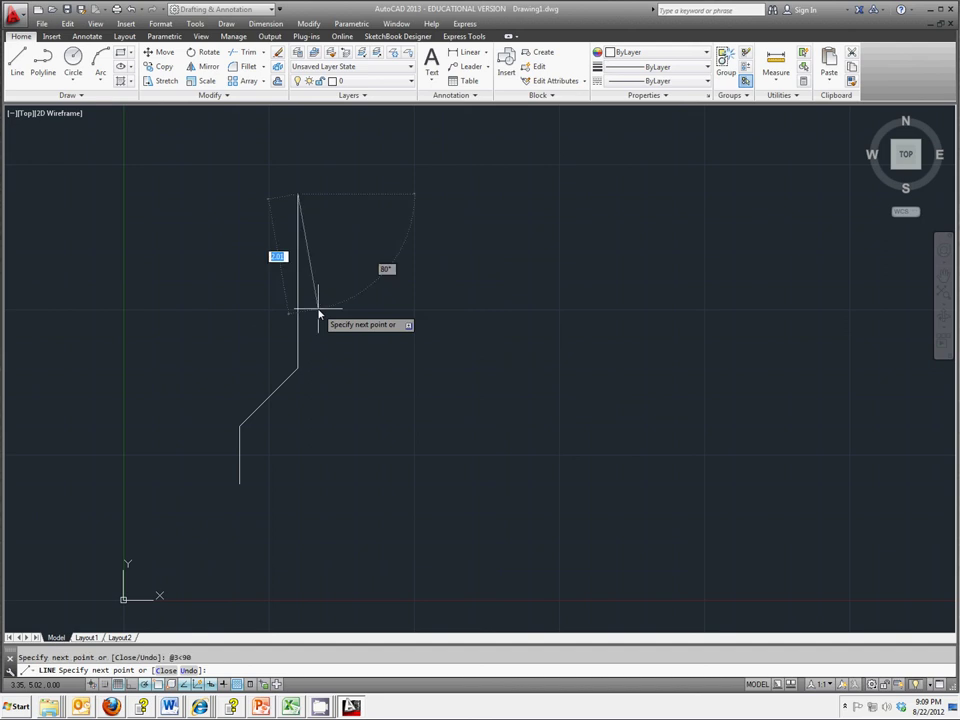
# - Using direct distance entry, add a 2-unit segment sloping slightly down to the right and a 4-unit segment straight down
pyautogui.click(297, 193)
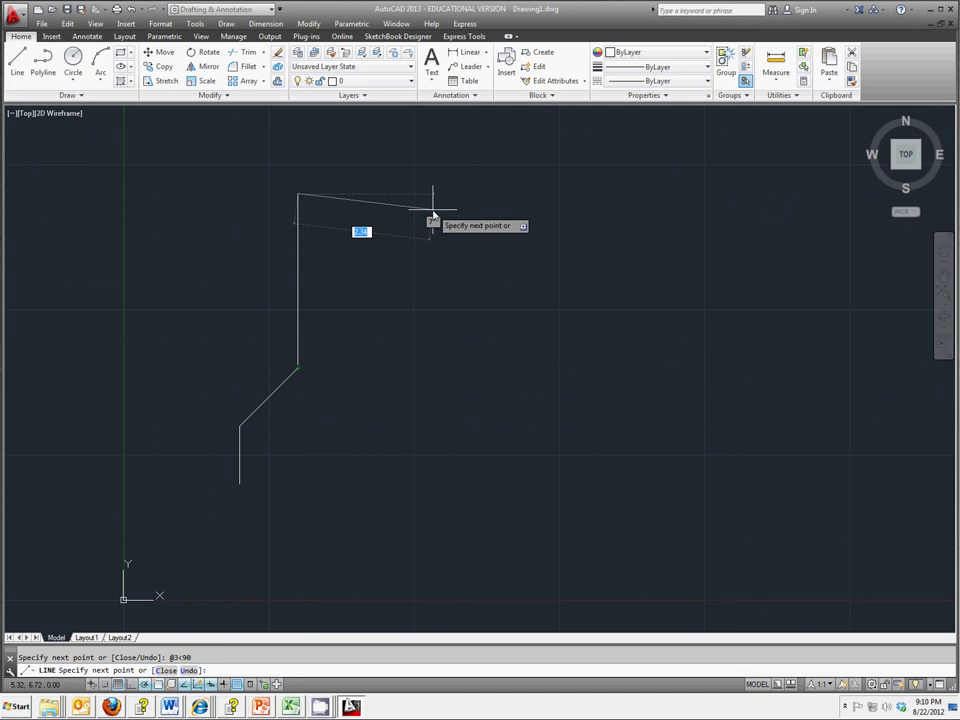
pyautogui.write('2')
pyautogui.press('Return')
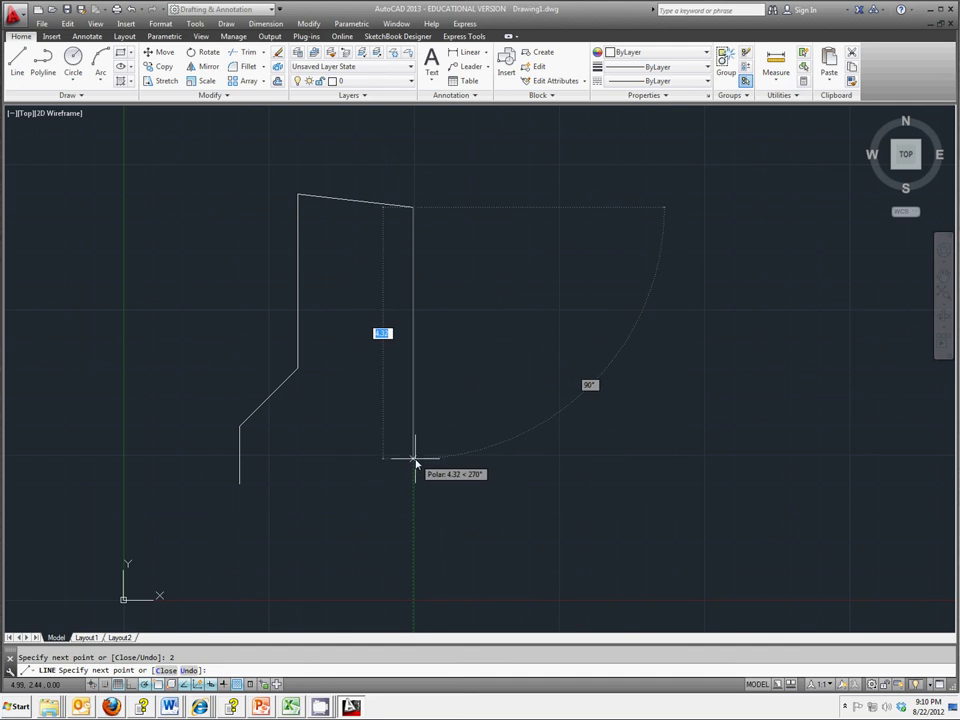
pyautogui.write('4')
pyautogui.press('Return')
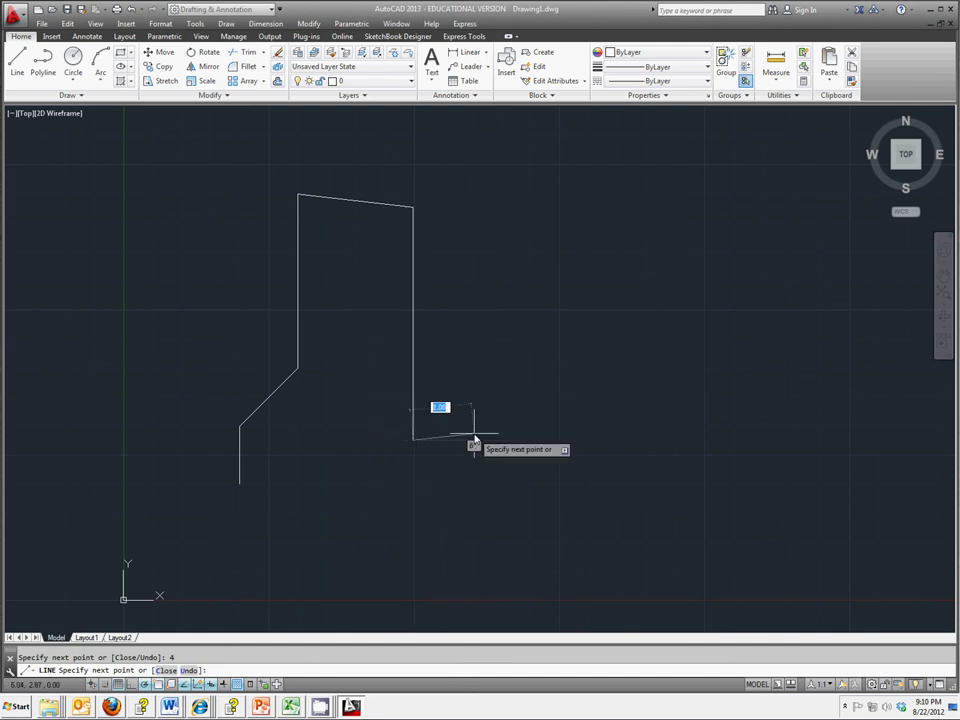